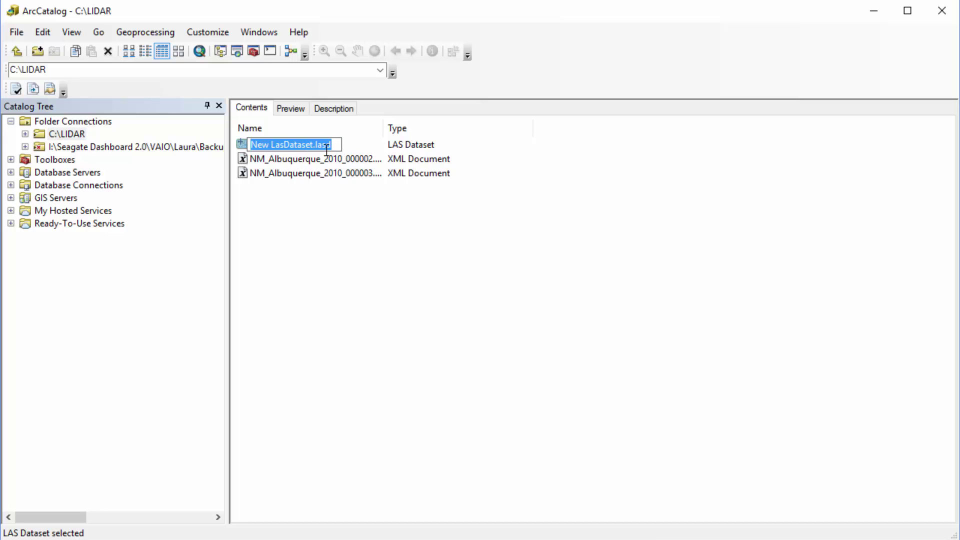
- Rename the new LAS dataset in C:\LIDAR as Albuquerque.lasd
text(Albuquerque.lasd)
key(Return)
click(262, 145)
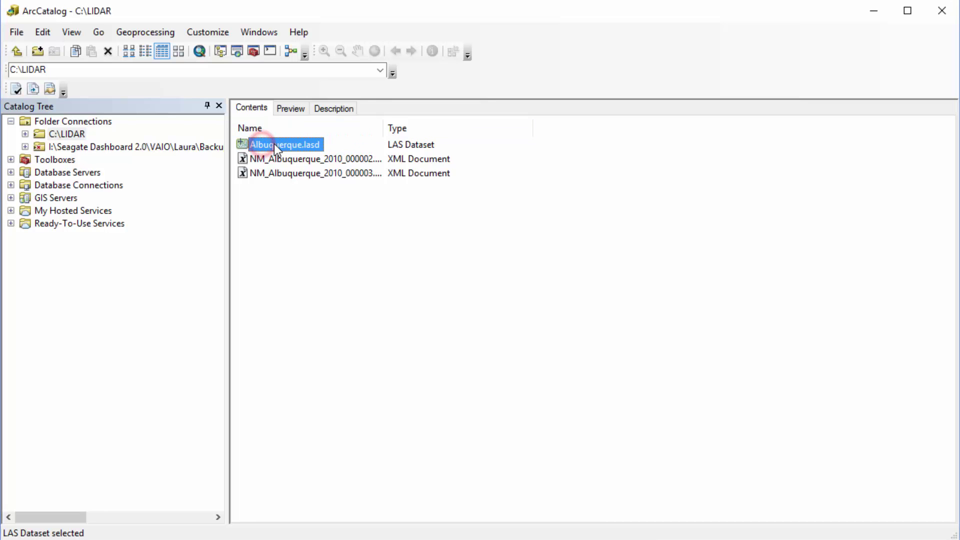
- Open the properties of Albuquerque.lasd and enable storing relative path names to data sources
right_click(277, 143)
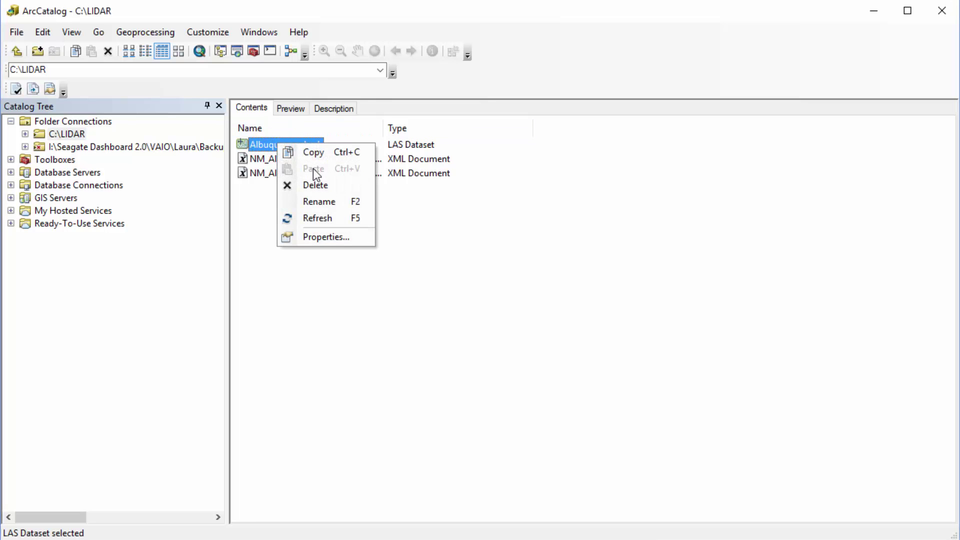
click(337, 238)
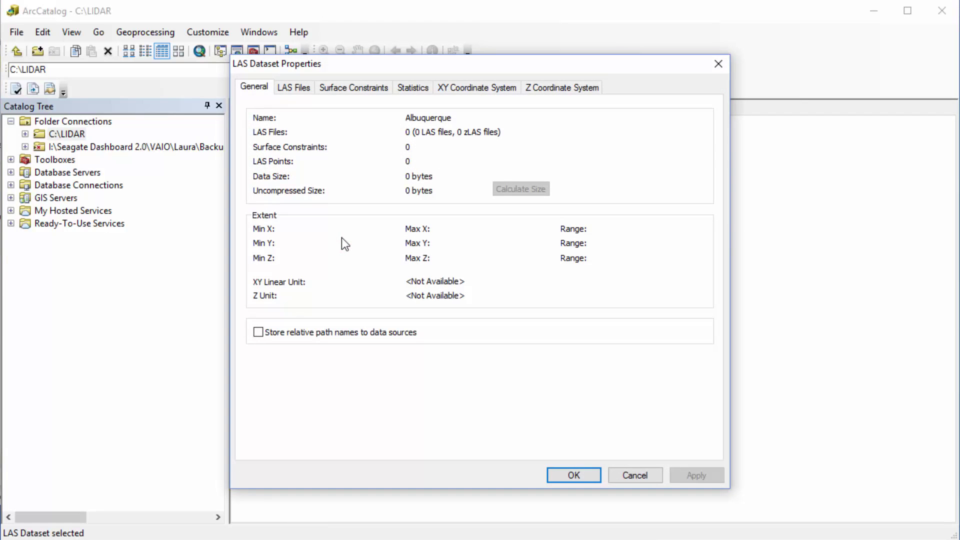
click(258, 332)
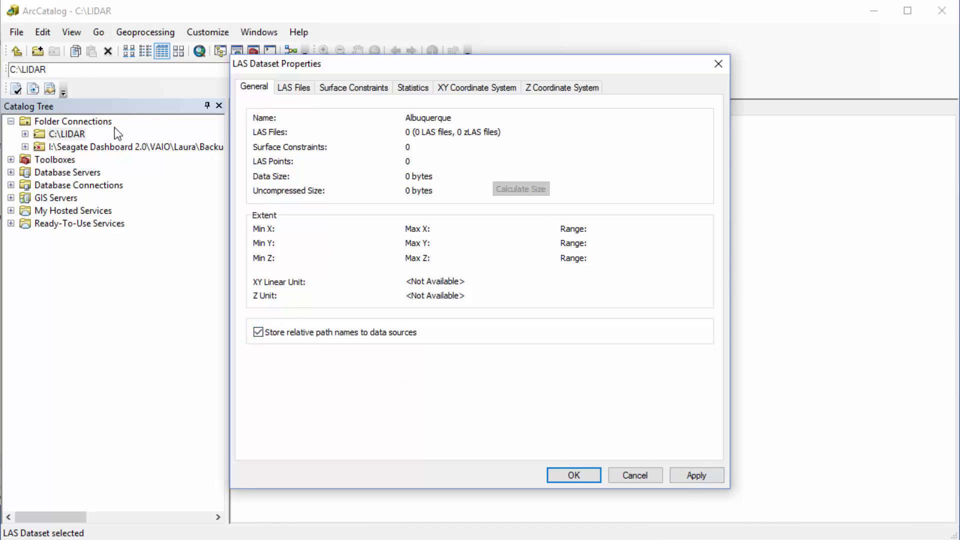
- Add NM_Albuquerque_2010_000002.las and NM_Albuquerque_2010_000003.las from C:\LIDAR to the LAS dataset
click(298, 92)
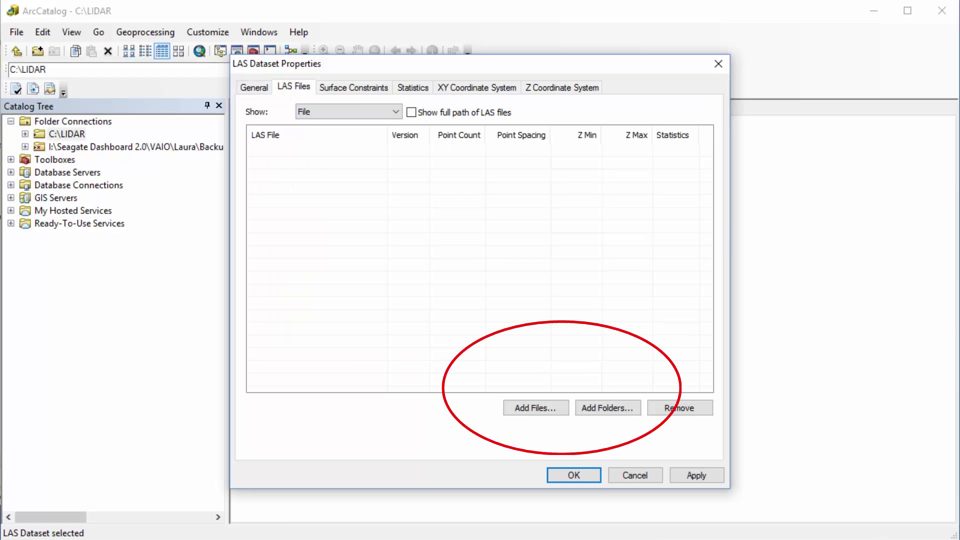
click(545, 411)
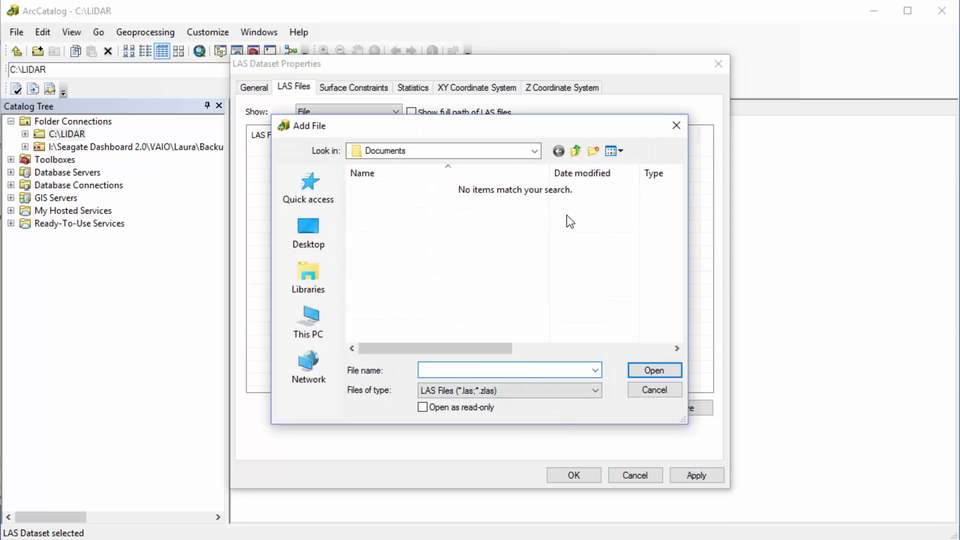
click(535, 150)
click(385, 210)
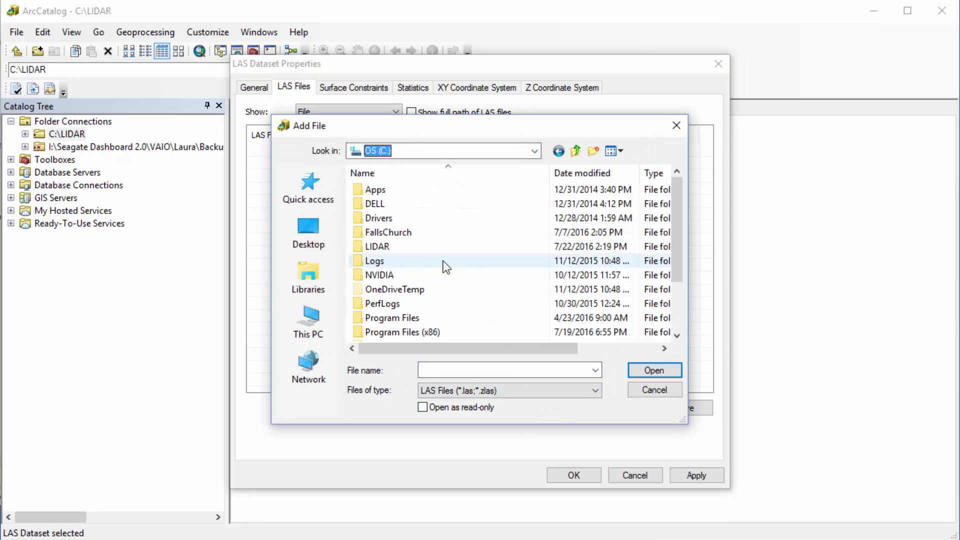
scroll(446, 267, down, 2)
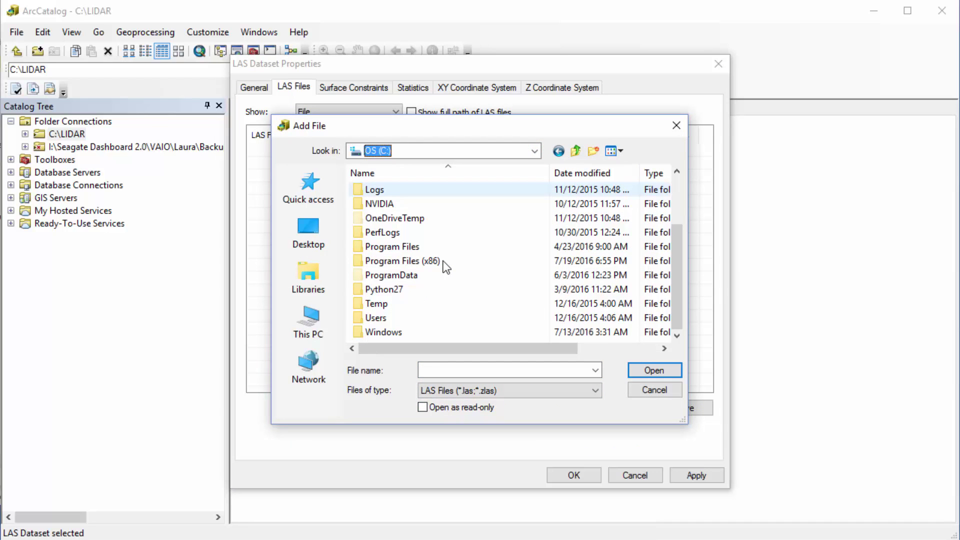
scroll(446, 267, up, 2)
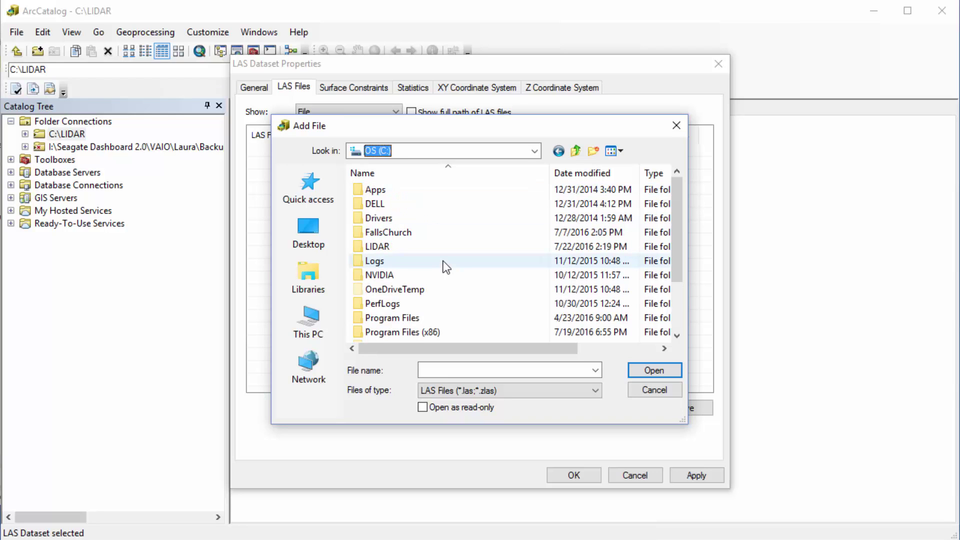
double_click(395, 245)
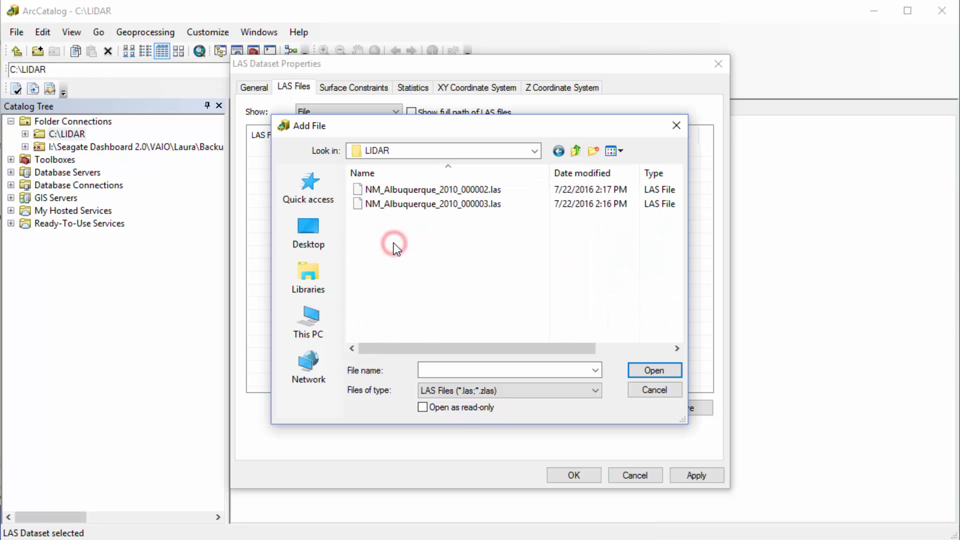
double_click(399, 189)
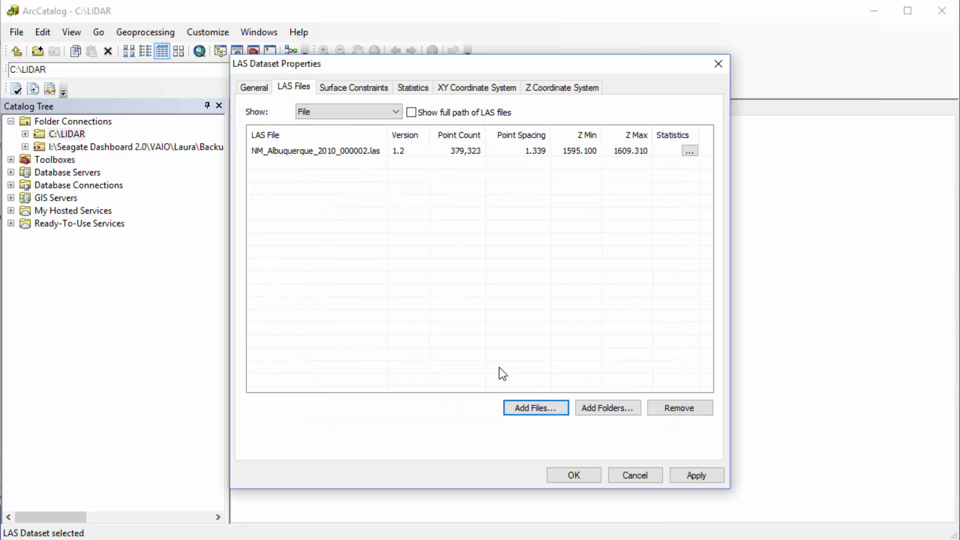
click(509, 410)
double_click(439, 205)
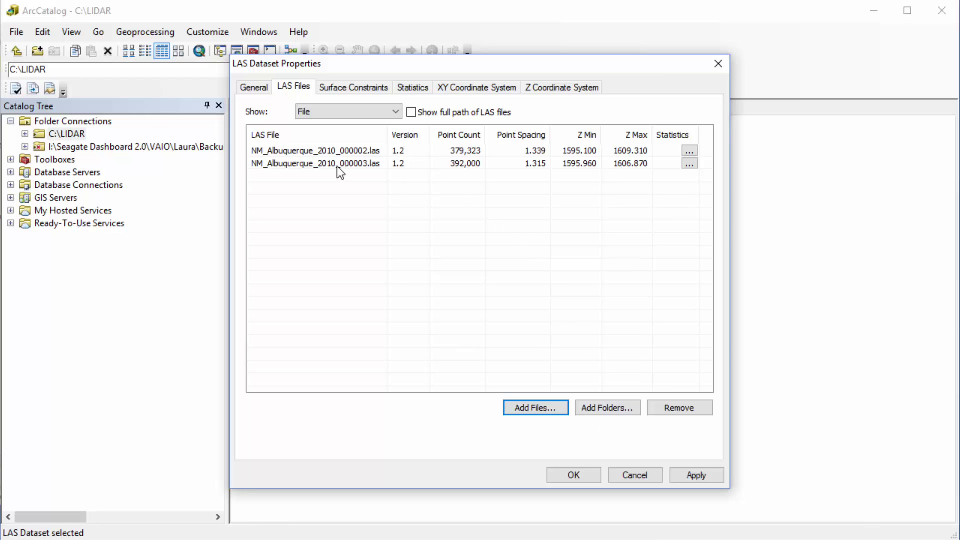
- Set the dataset's Z coordinate system to the North American NAVD 1988 and accept the dataset properties
click(254, 87)
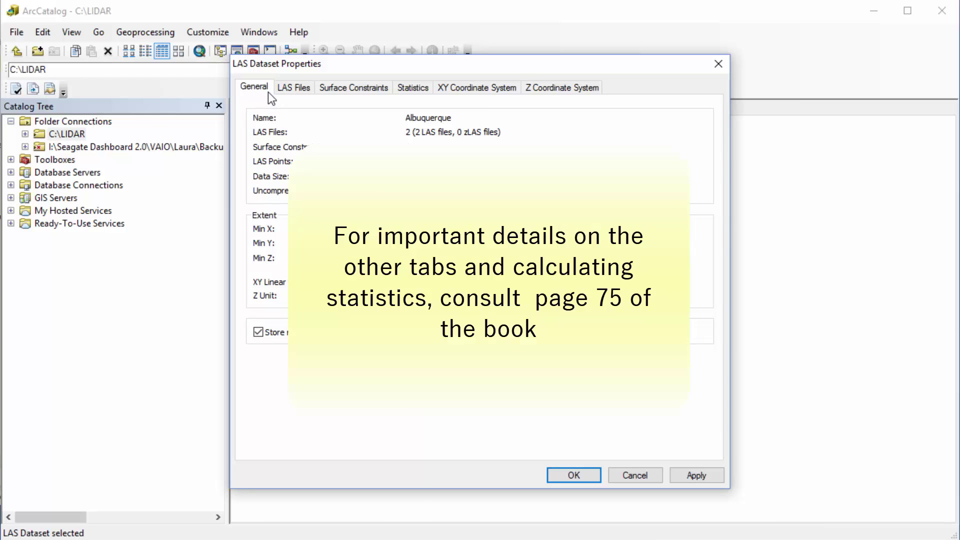
click(477, 87)
click(548, 86)
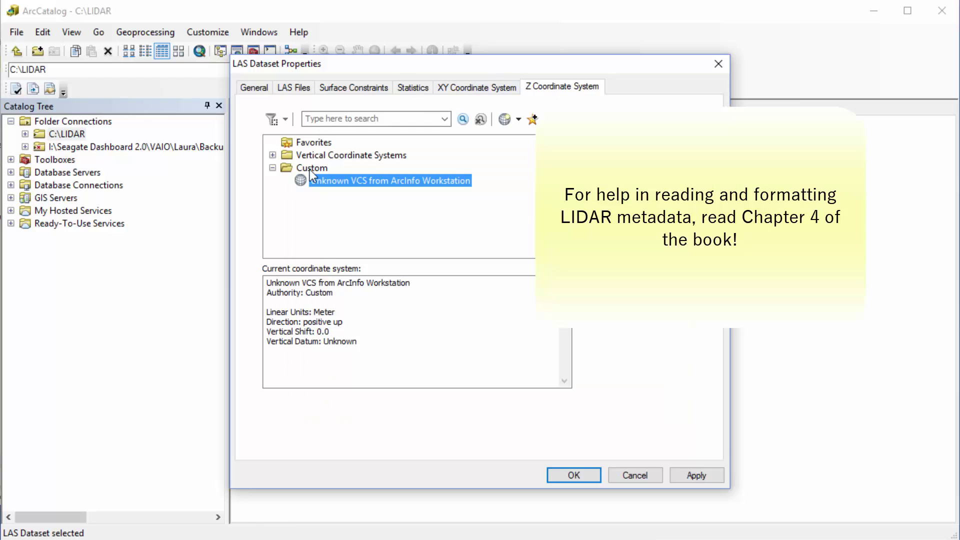
click(273, 155)
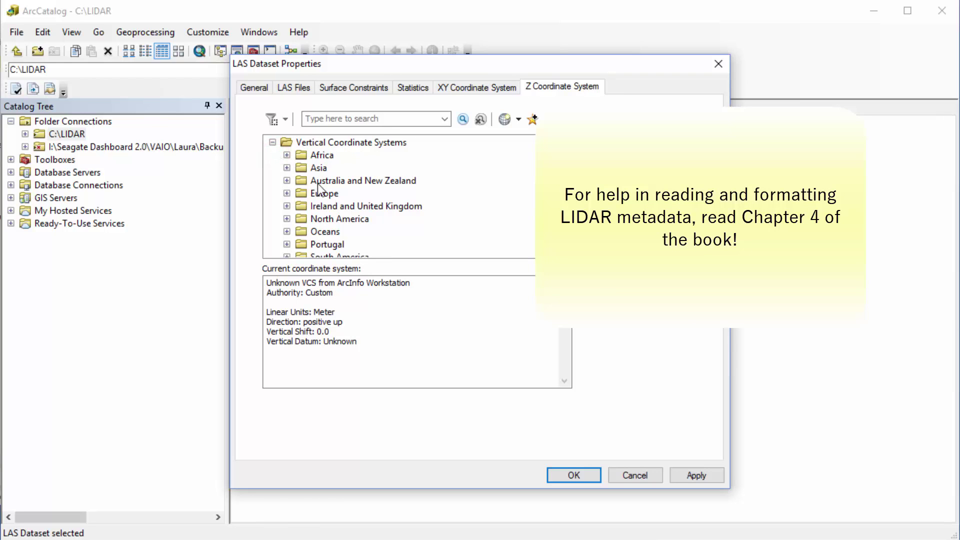
click(286, 218)
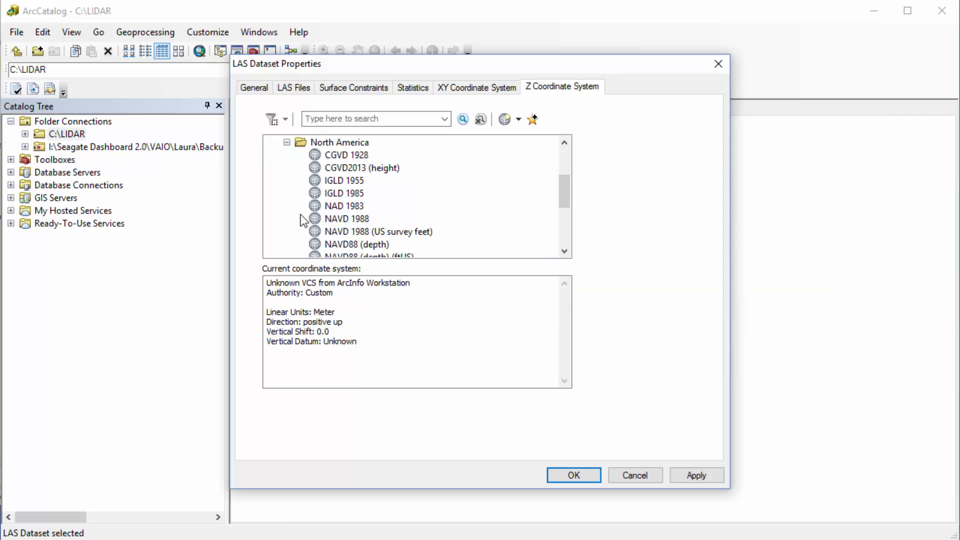
click(346, 216)
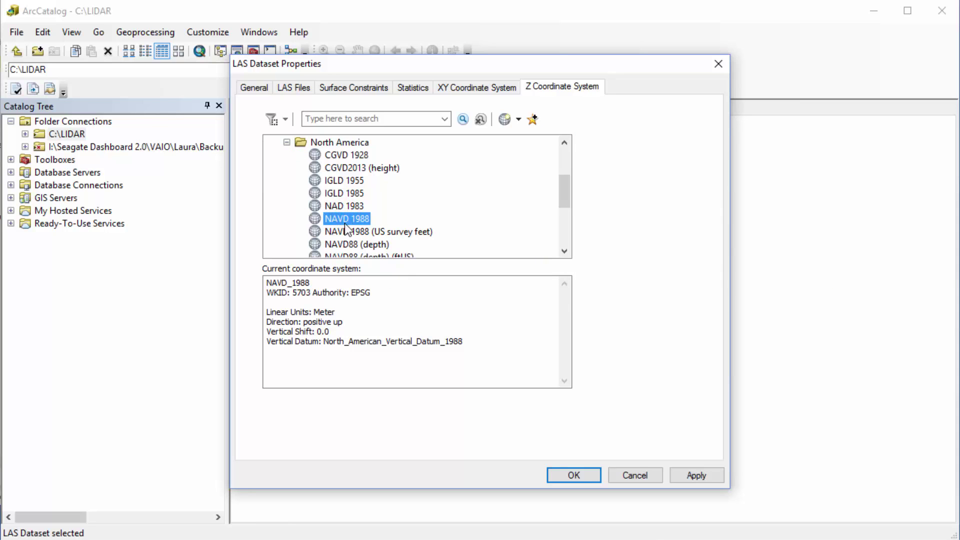
click(556, 478)
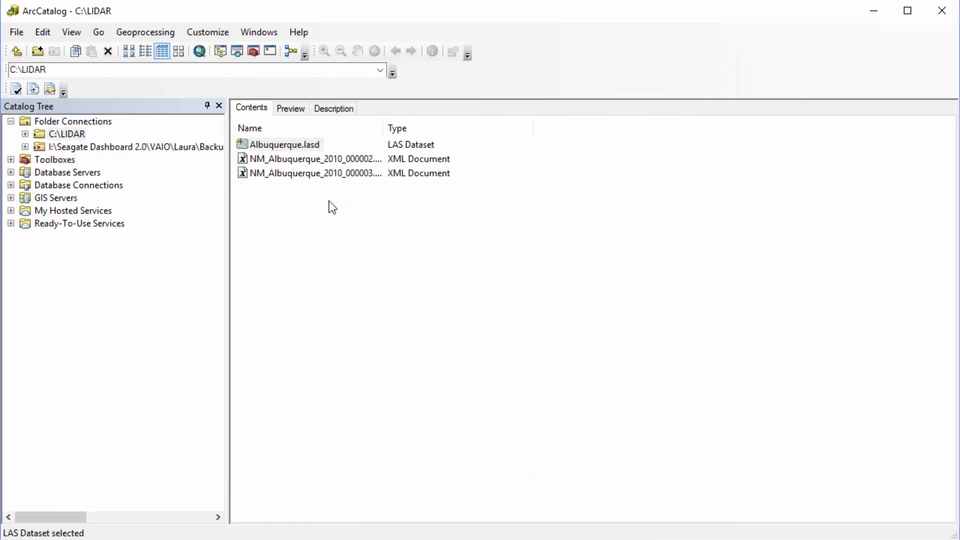
- Expand the C:\LIDAR folder connection and preview the Albuquerque.lasd dataset
right_click(290, 148)
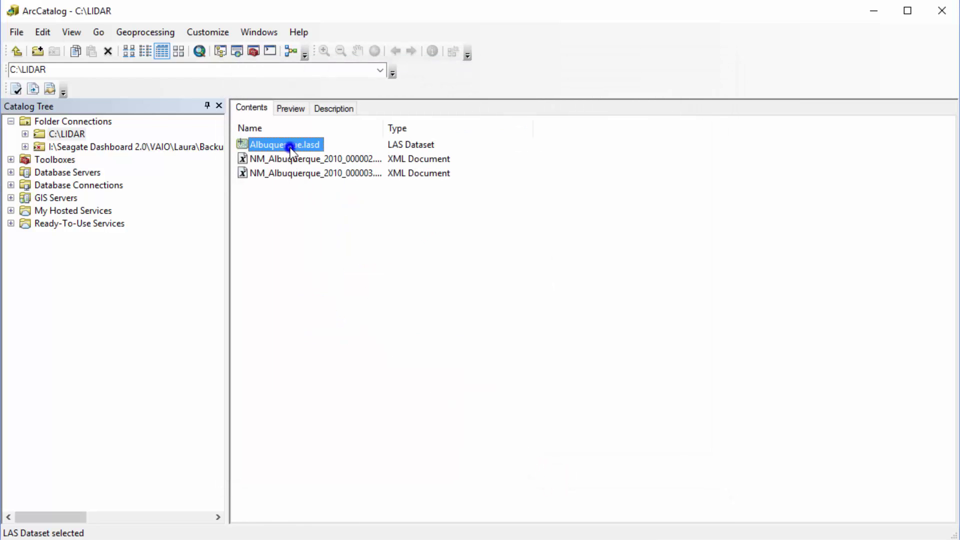
click(271, 262)
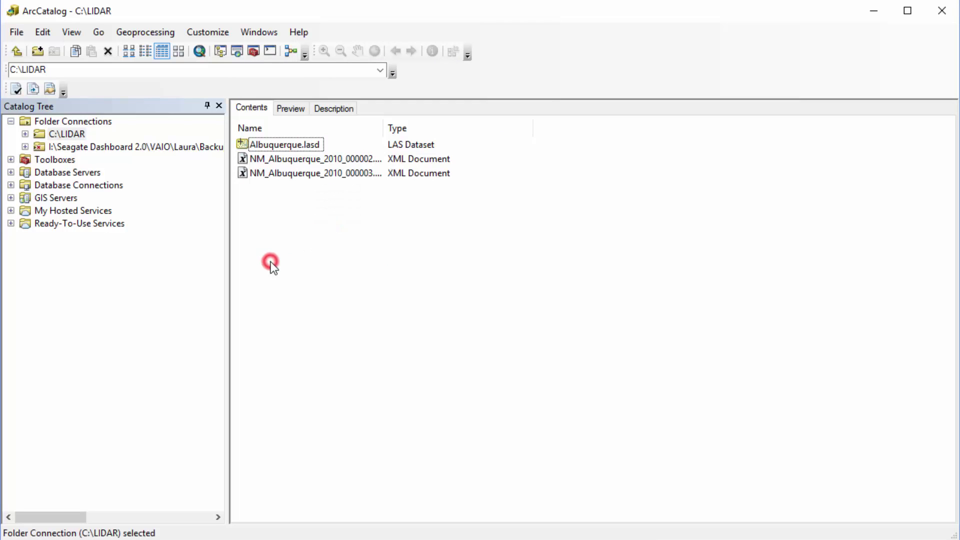
click(25, 134)
click(115, 146)
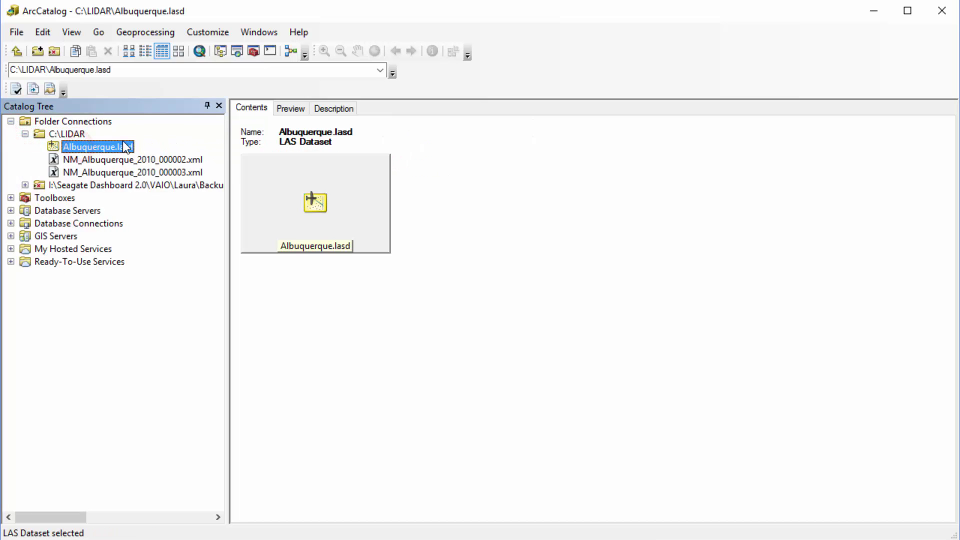
click(290, 109)
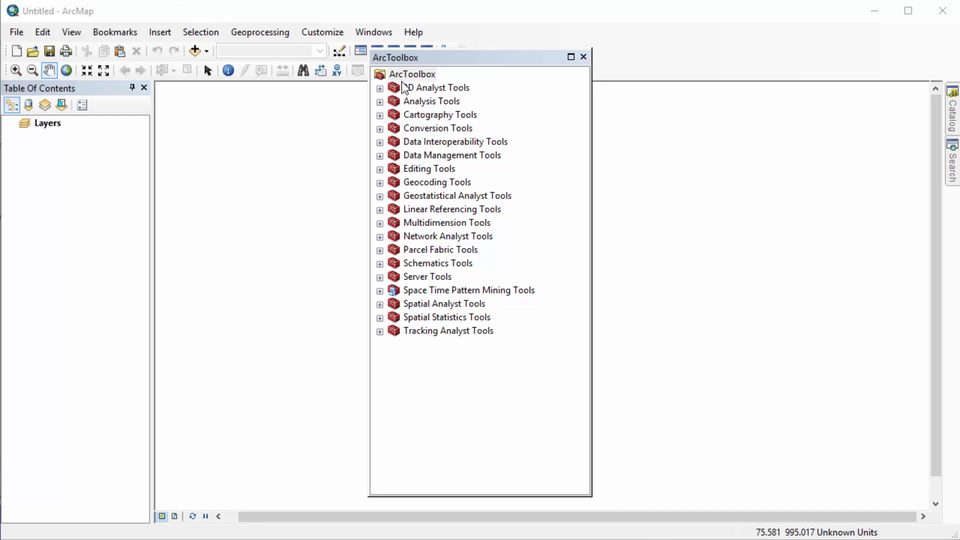
- In ArcMap, start the Create LAS Dataset tool and add NM_Albuquerque_2010_000002.las and NM_Albuquerque_2010_000003.las from C:\LIDAR as input files
click(379, 156)
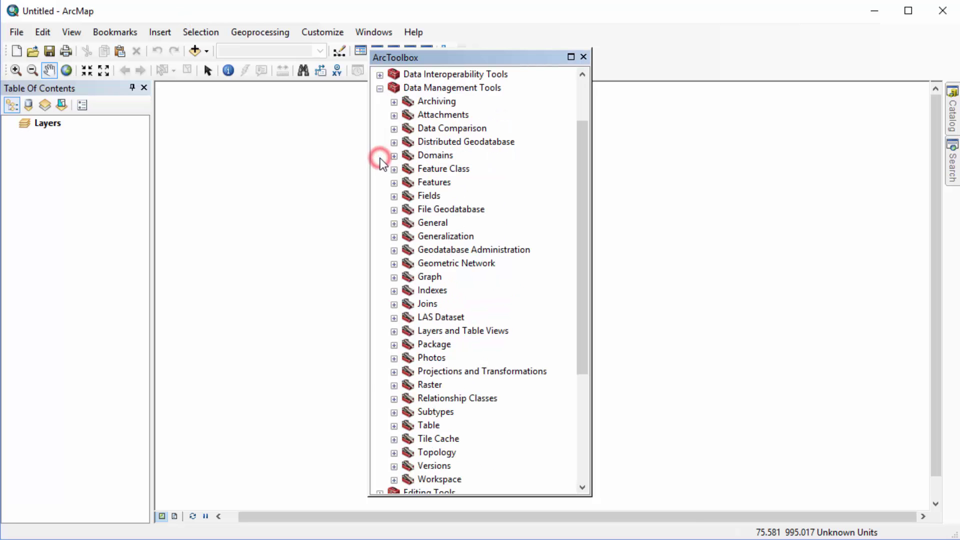
click(394, 318)
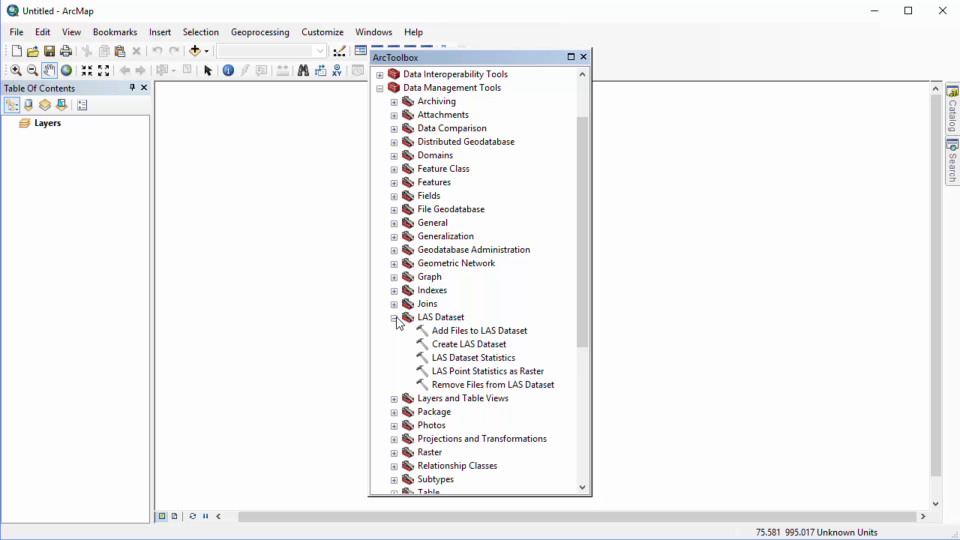
click(447, 345)
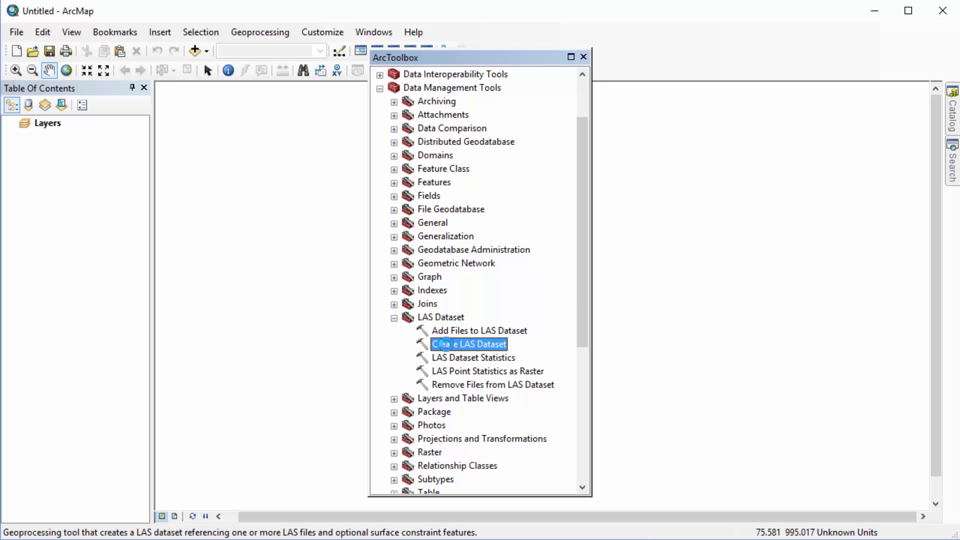
double_click(445, 344)
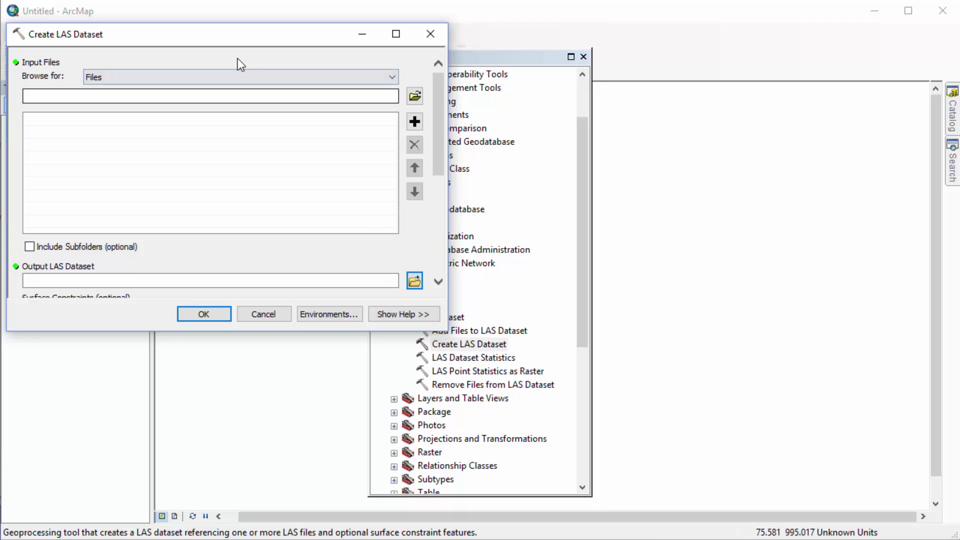
click(391, 76)
click(392, 77)
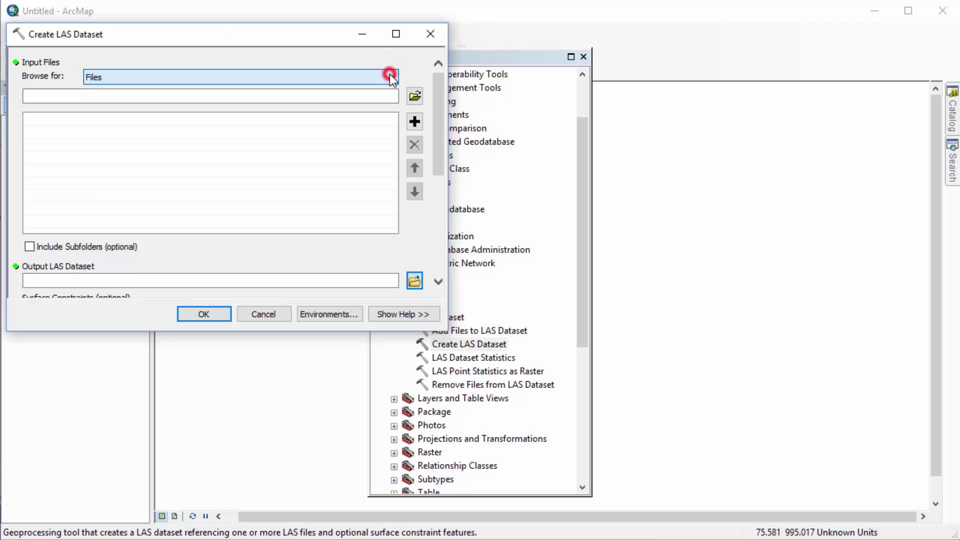
click(415, 96)
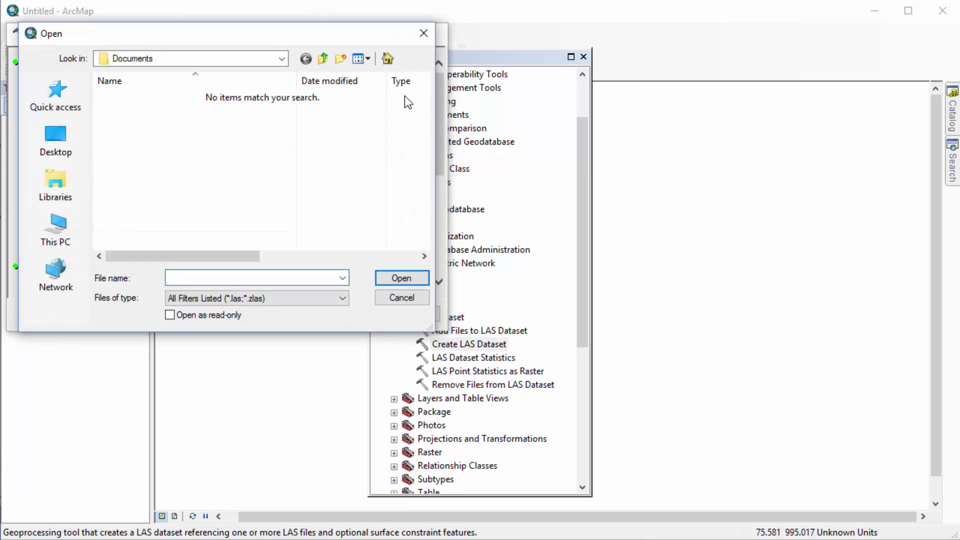
click(282, 59)
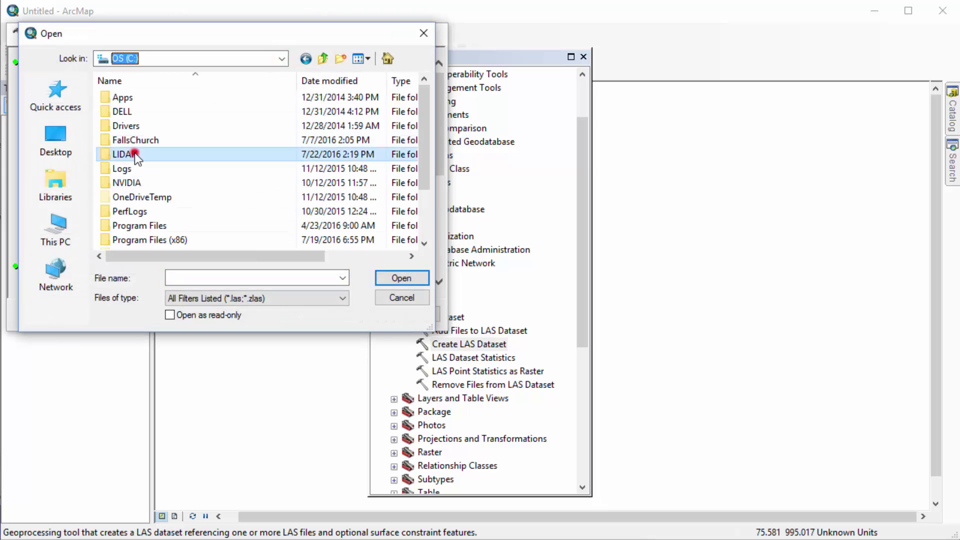
double_click(134, 152)
click(161, 99)
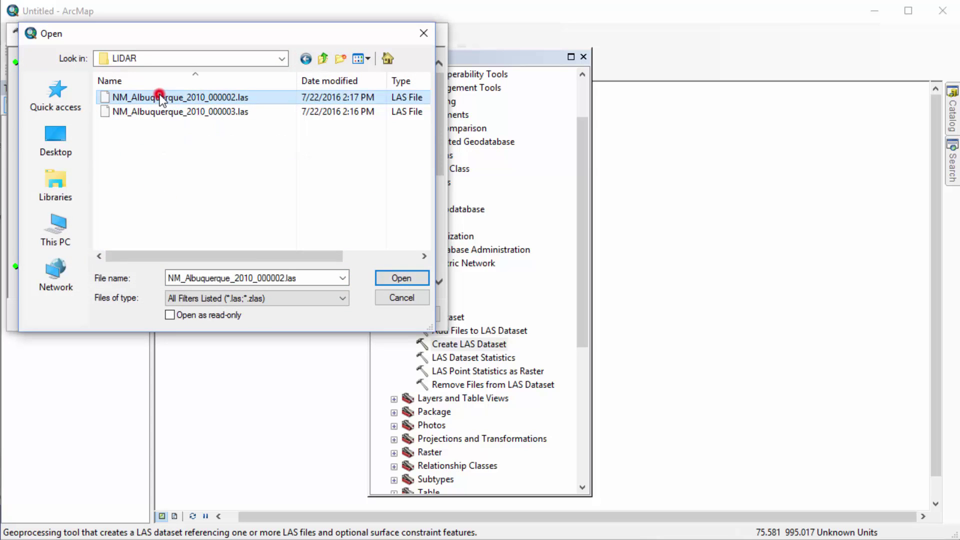
shift+click(167, 111)
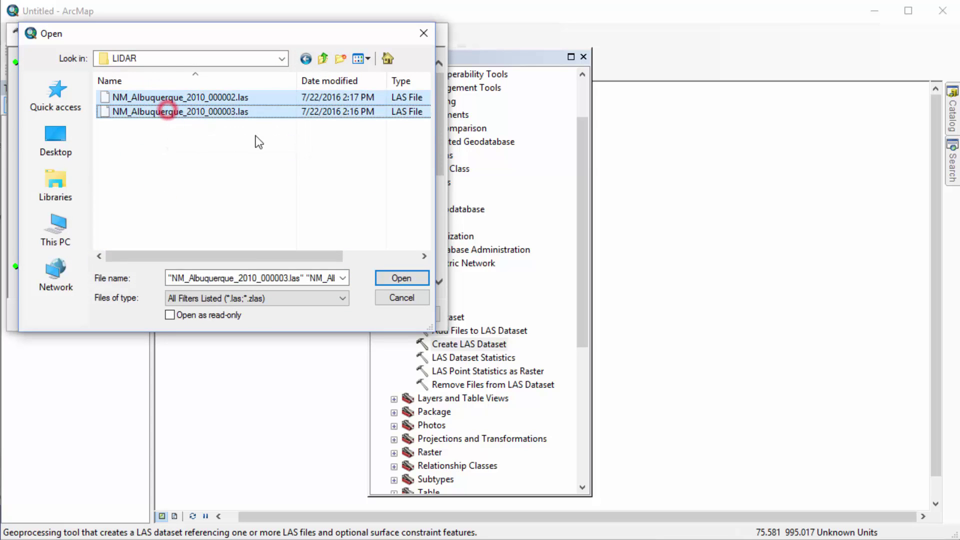
click(397, 278)
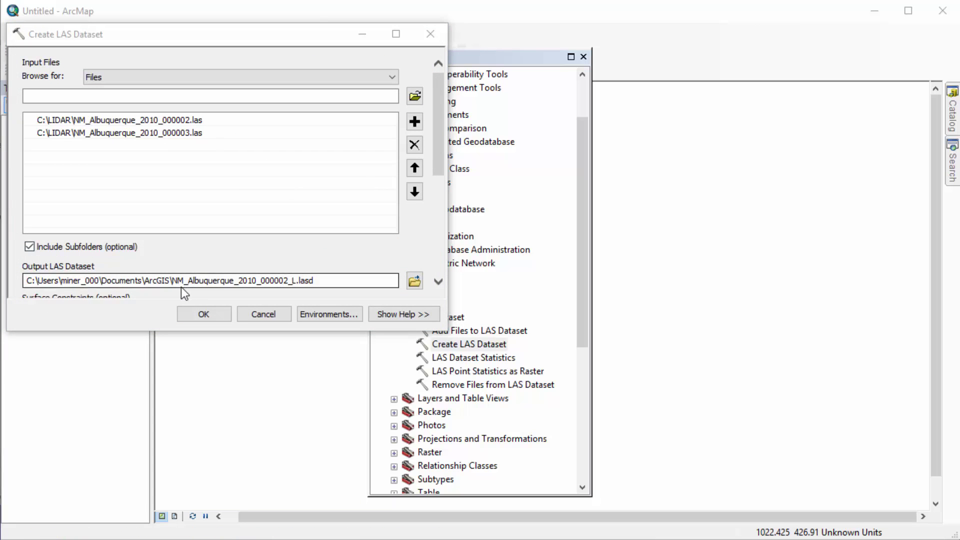
- Set the output LAS dataset to be saved in C:\LIDAR under the name Albuquerque2
click(417, 284)
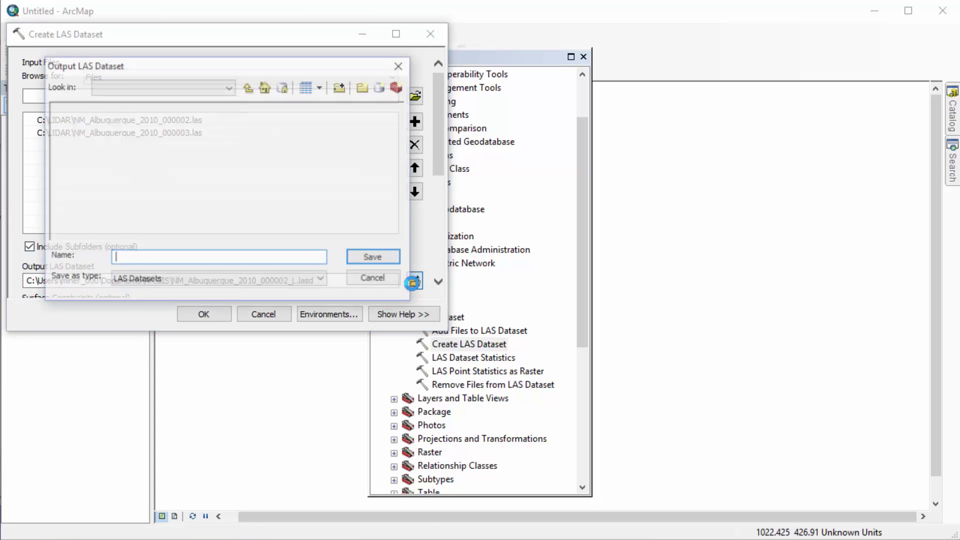
click(230, 88)
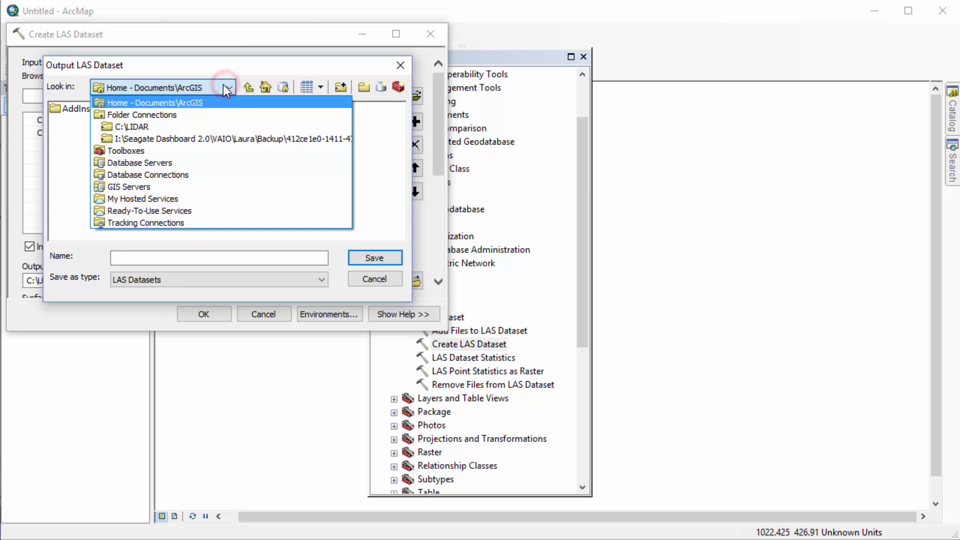
click(200, 126)
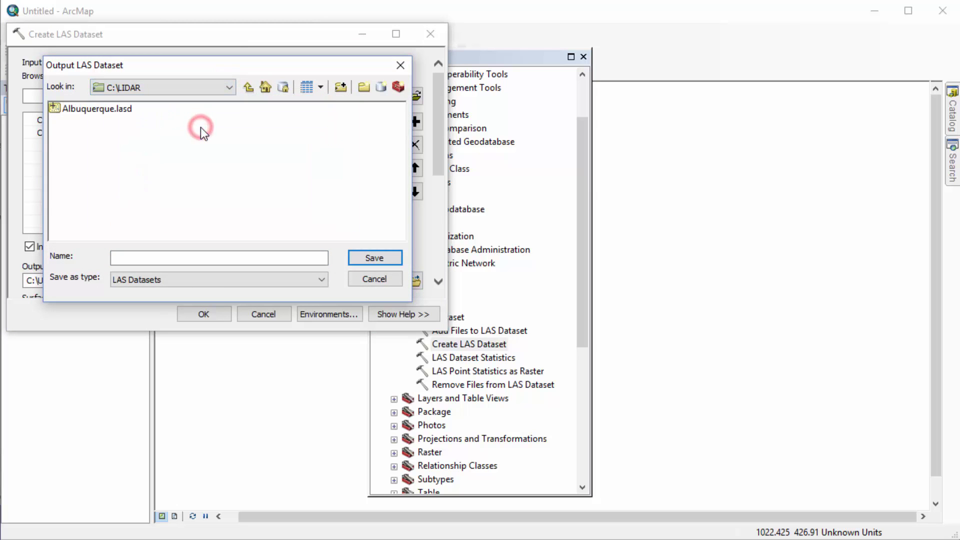
click(142, 255)
text(Albu)
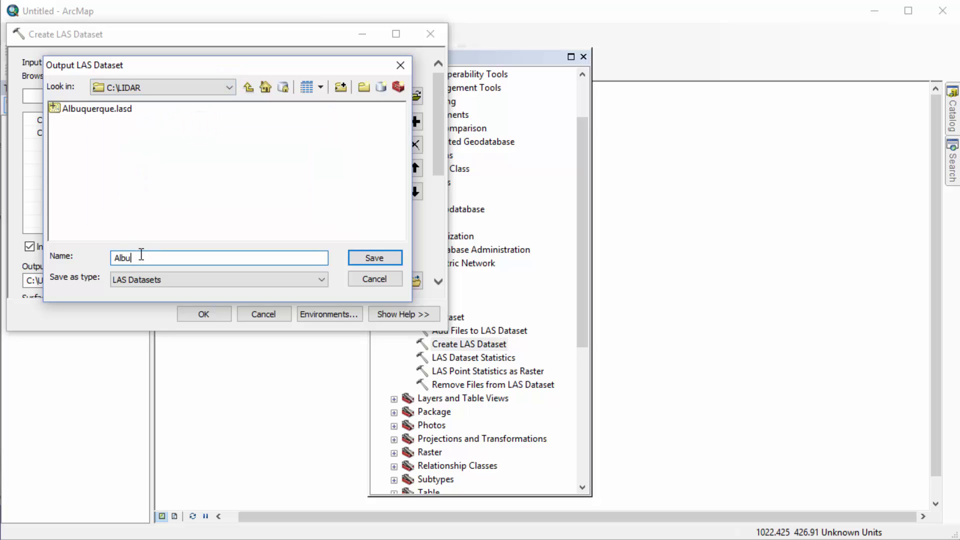
text(querque2)
click(379, 263)
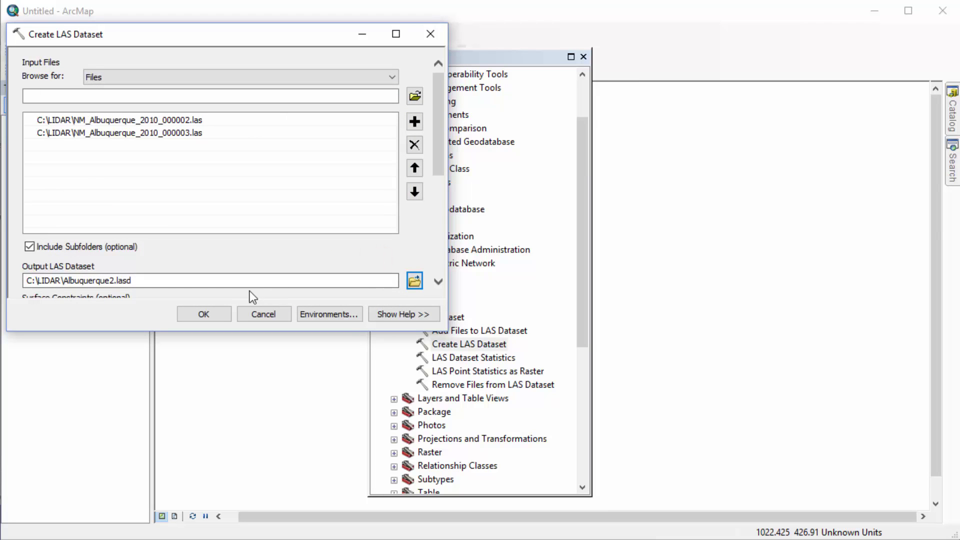
- Enable Compute Statistics and Store Relative Paths, run the Create LAS Dataset tool, and close ArcToolbox
drag(437, 149, 439, 305)
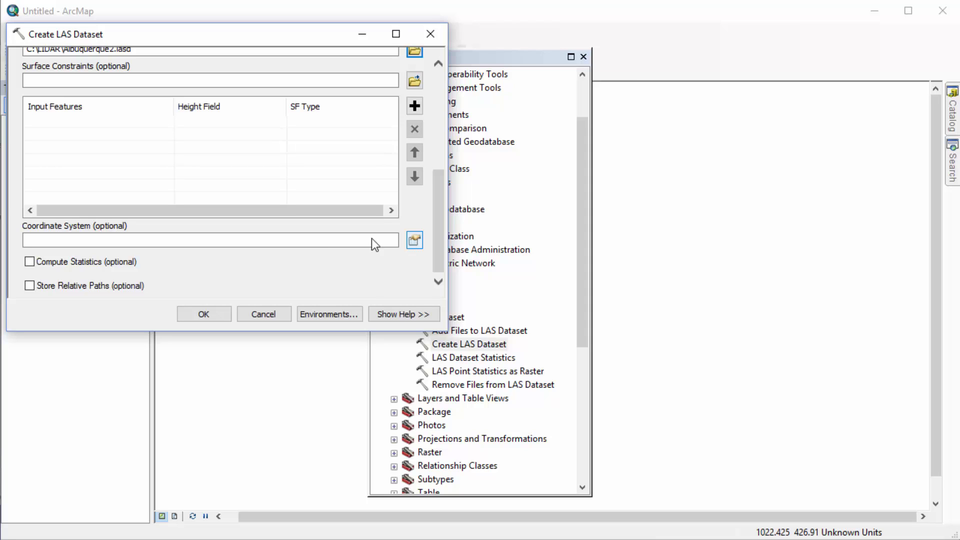
click(31, 262)
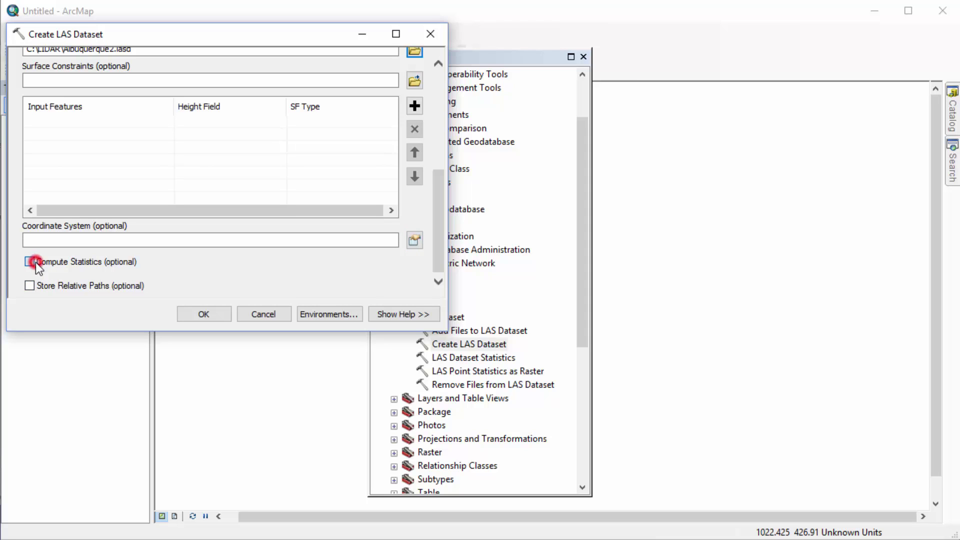
click(29, 285)
click(227, 319)
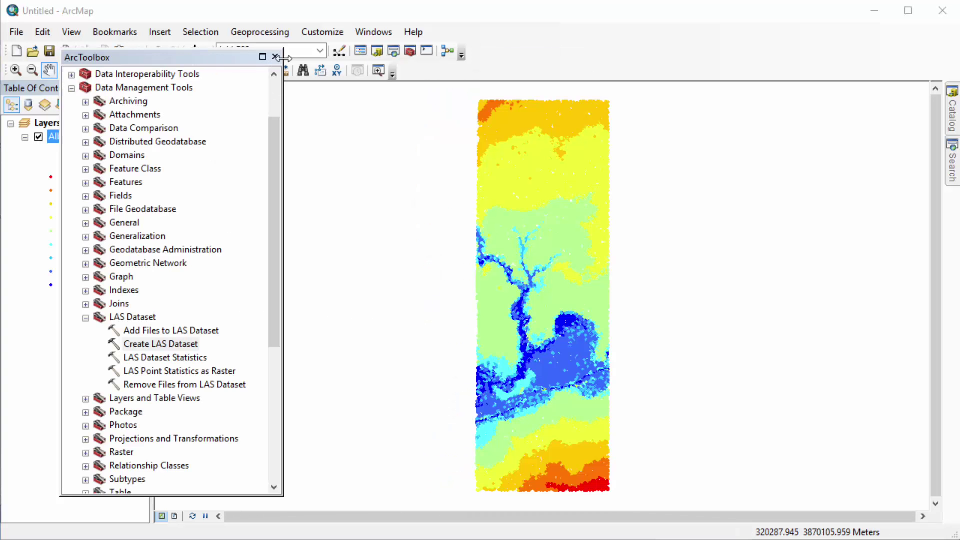
click(276, 57)
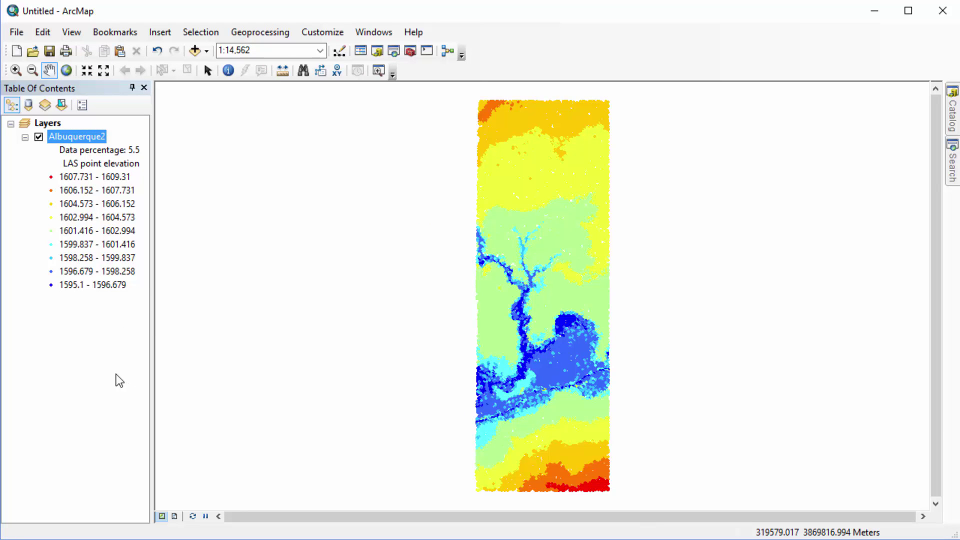
- Examine the symbology and the data source details, including the coordinate system, in the Albuquerque2 layer's properties
right_click(73, 139)
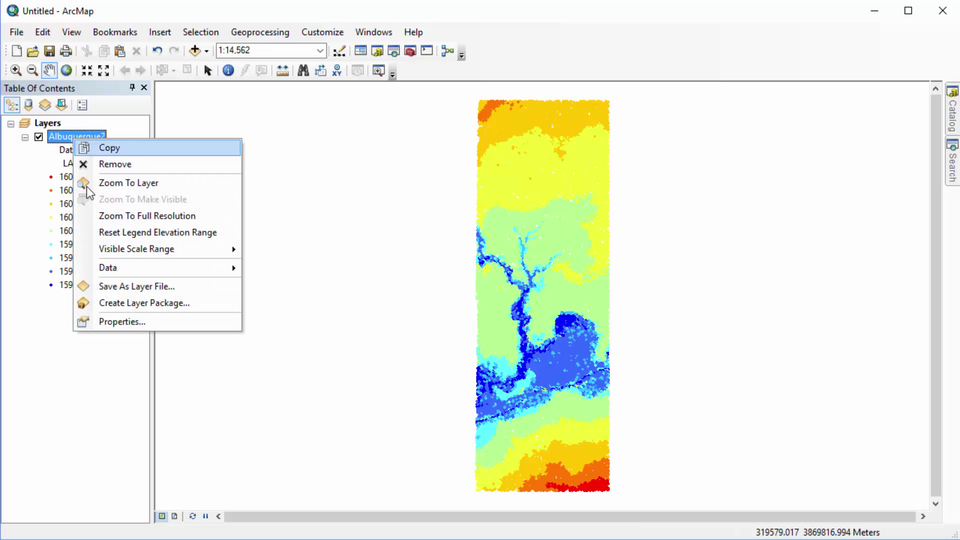
click(131, 323)
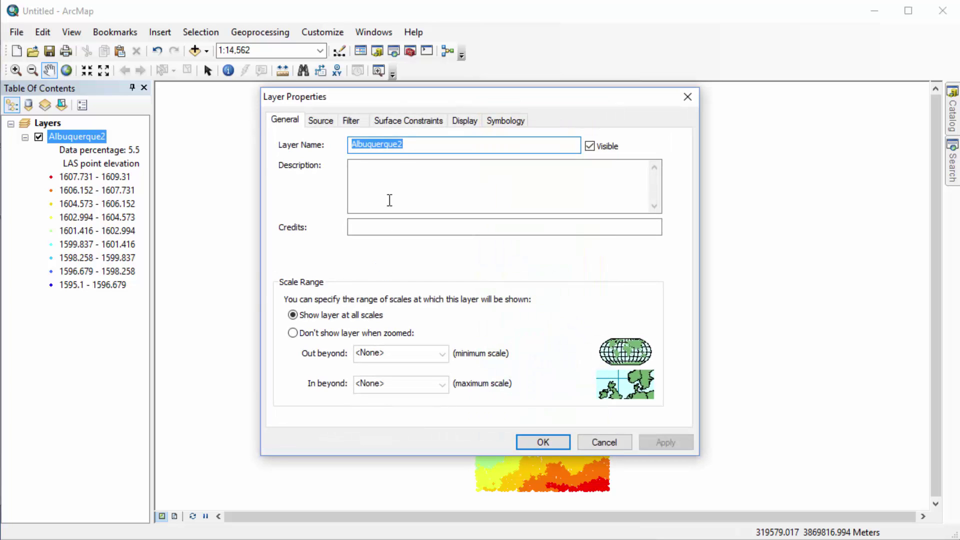
click(497, 125)
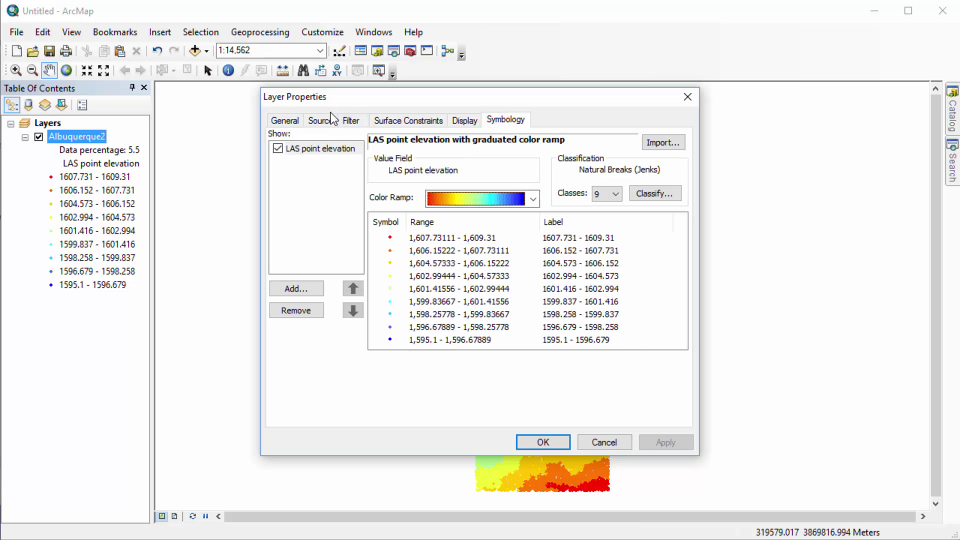
click(332, 127)
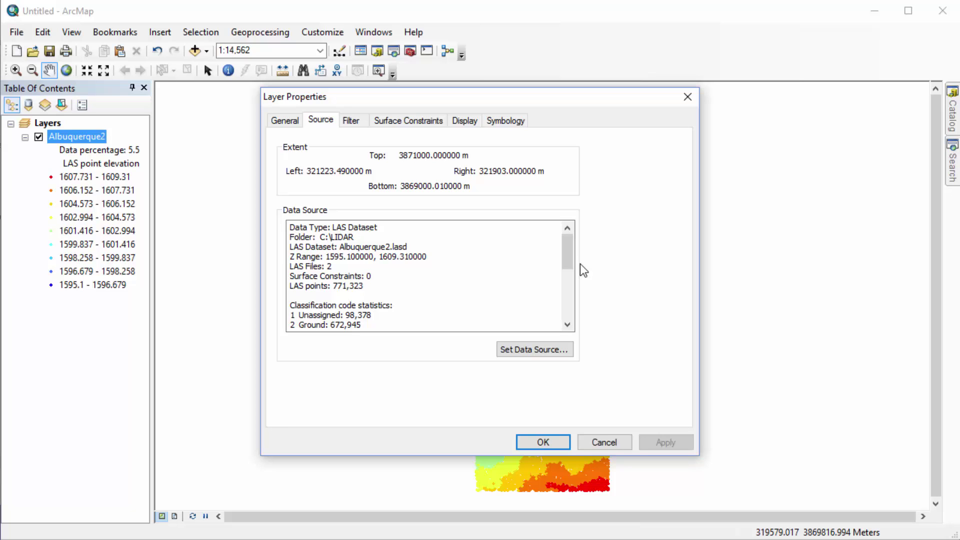
drag(567, 261, 569, 328)
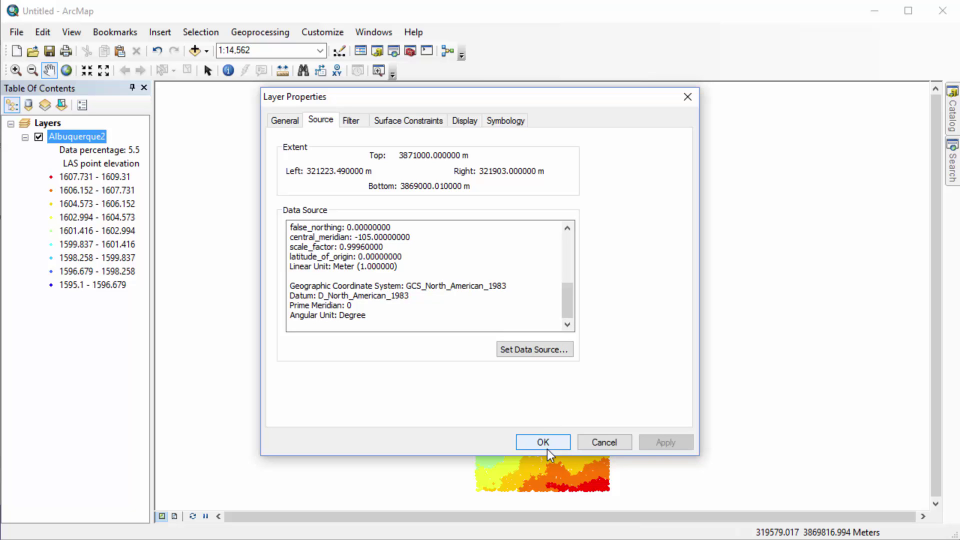
click(543, 442)
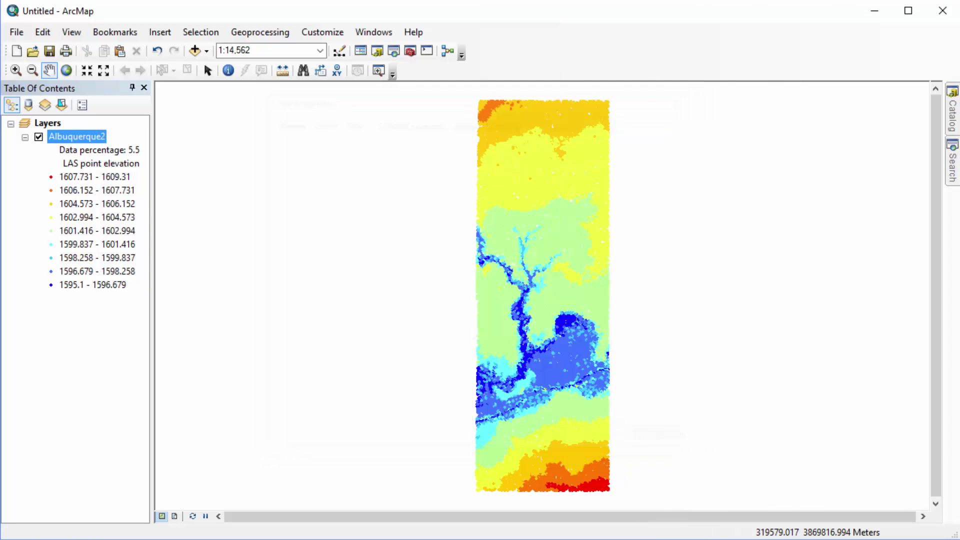